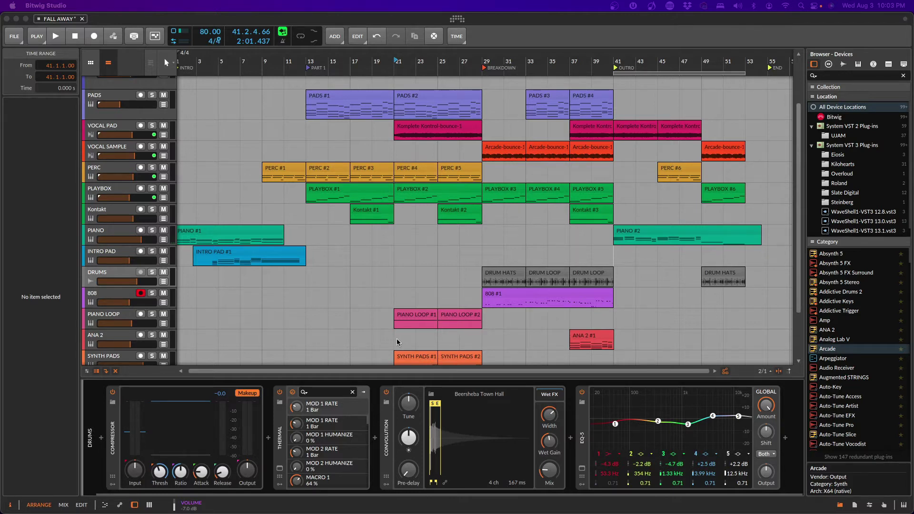
Look over the arrangement's tracks and show the clip launcher alongside the timeline
scroll(338, 347, "up", 3)
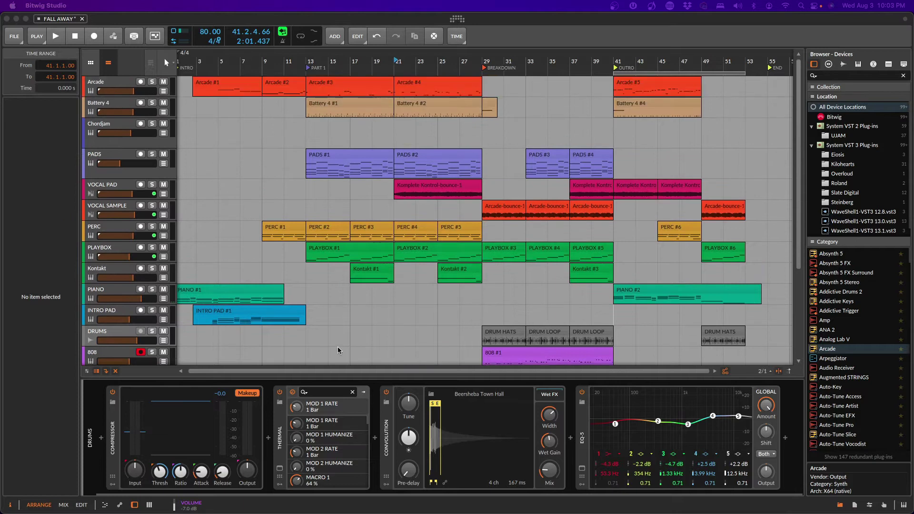
scroll(338, 350, "down", 6)
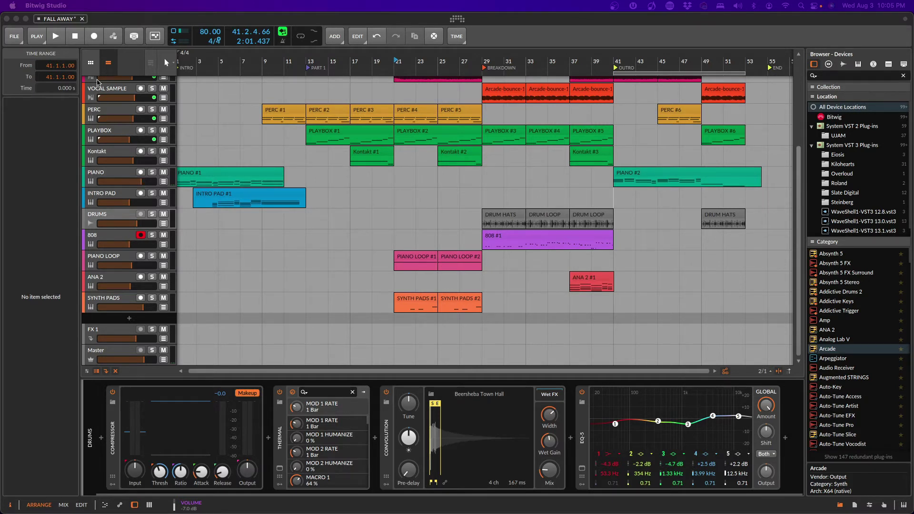
left_click(90, 63)
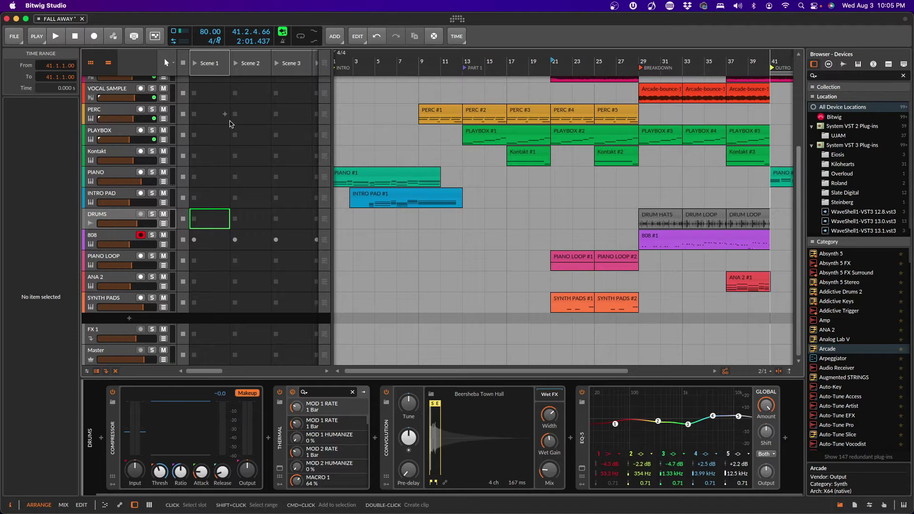
scroll(230, 123, "up", 5)
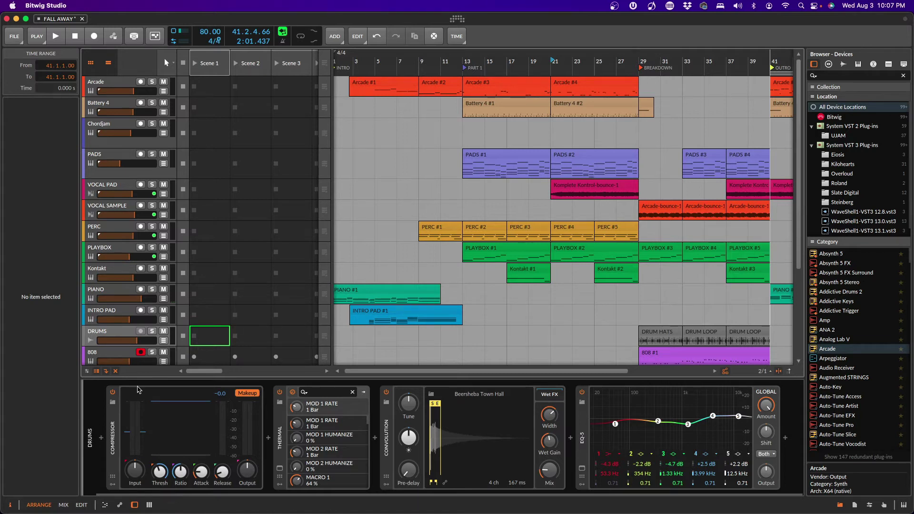
Solo the DRUMS track and play the arrangement from the BREAKDOWN marker at bar 29
left_click(151, 331)
key("space")
key("space")
left_click(640, 64)
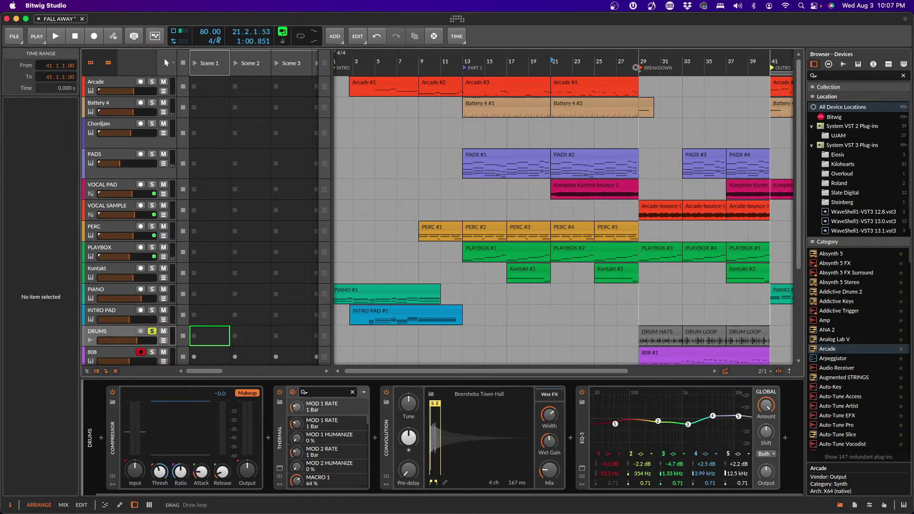
key("space")
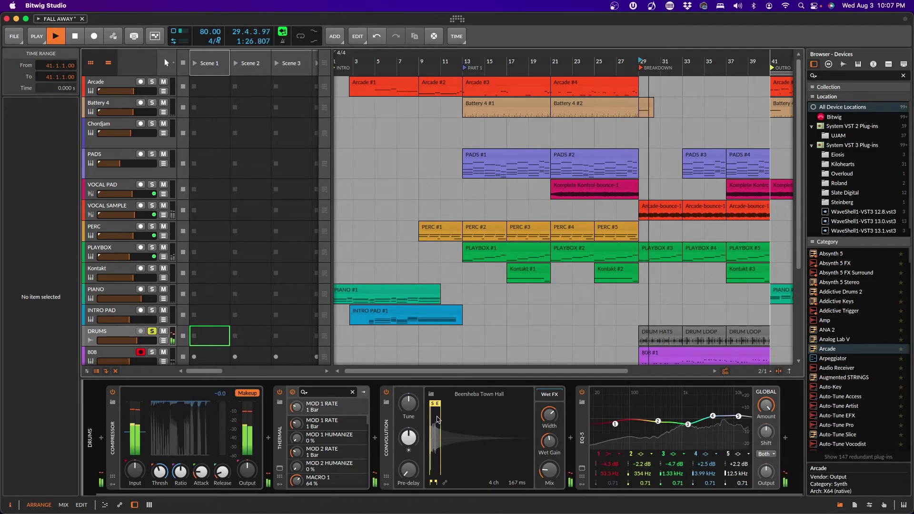
Extend the Convolution impulse's end time to about 496 ms and audition the drums from bar 29
left_click_drag(437, 404, 460, 405)
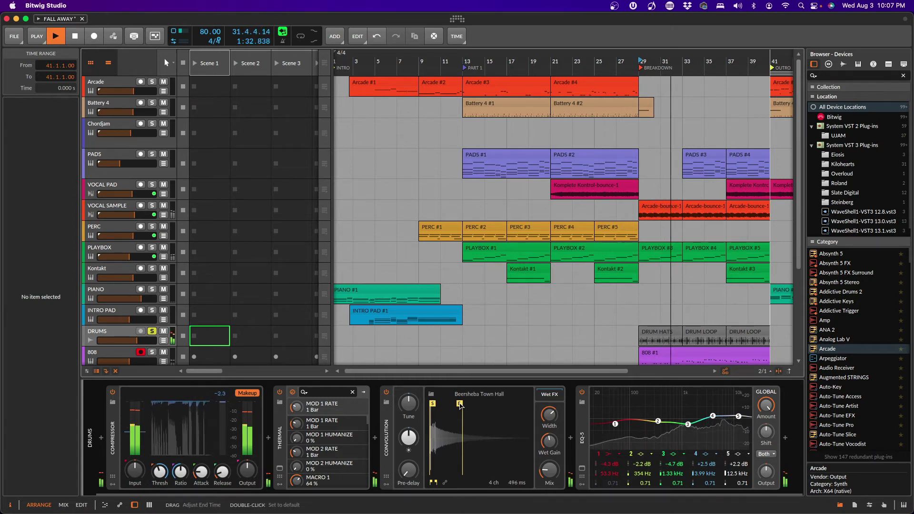
key("space")
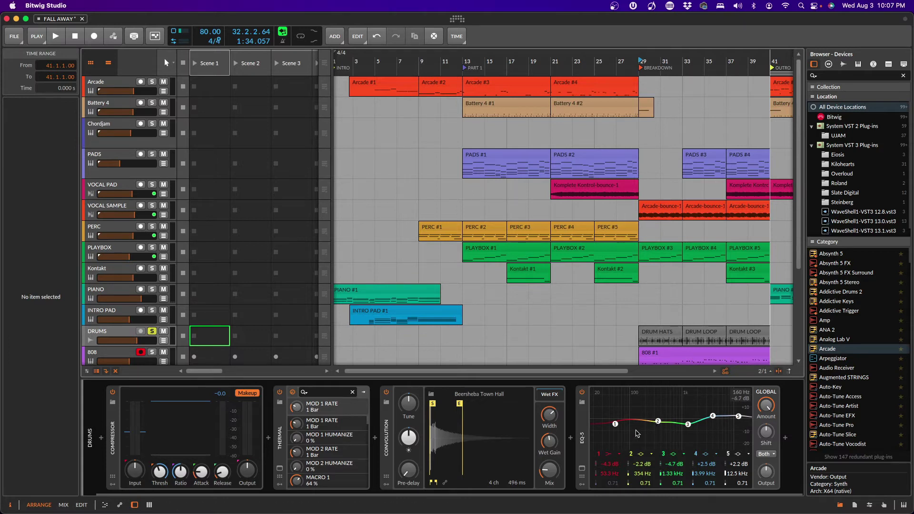
key("space")
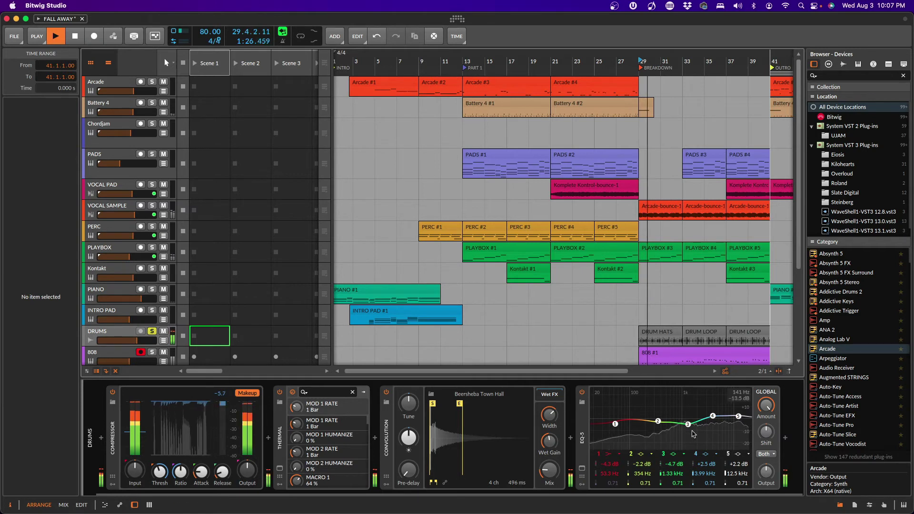
key("space")
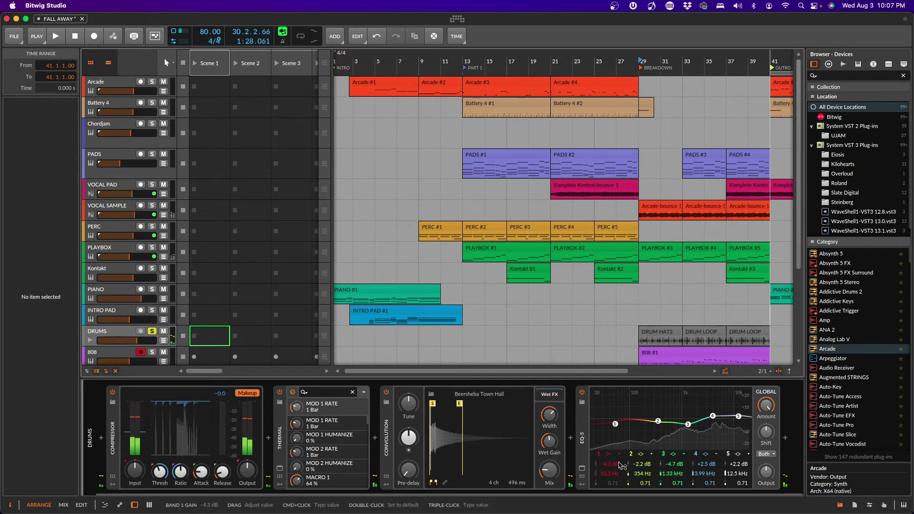
Show the modulator slots of the EQ-5 on the DRUMS track and add an LFO modulator
left_click(581, 484)
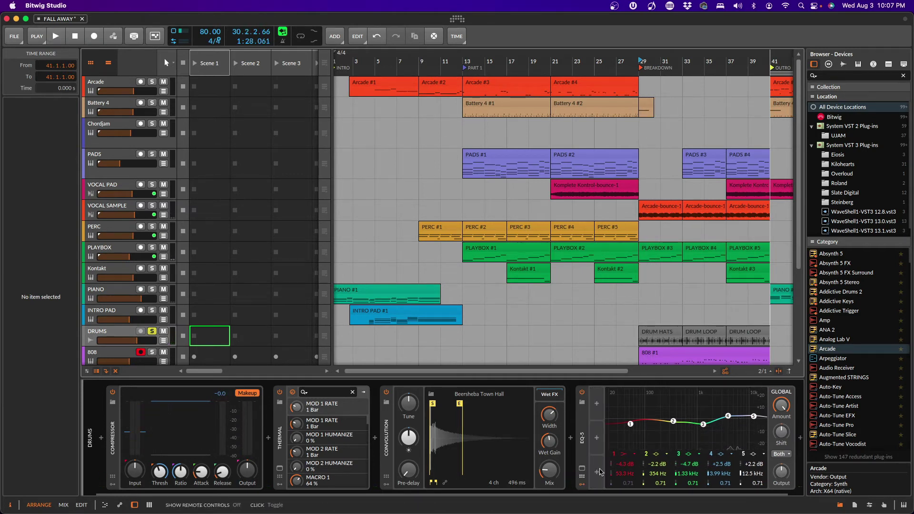
left_click(596, 403)
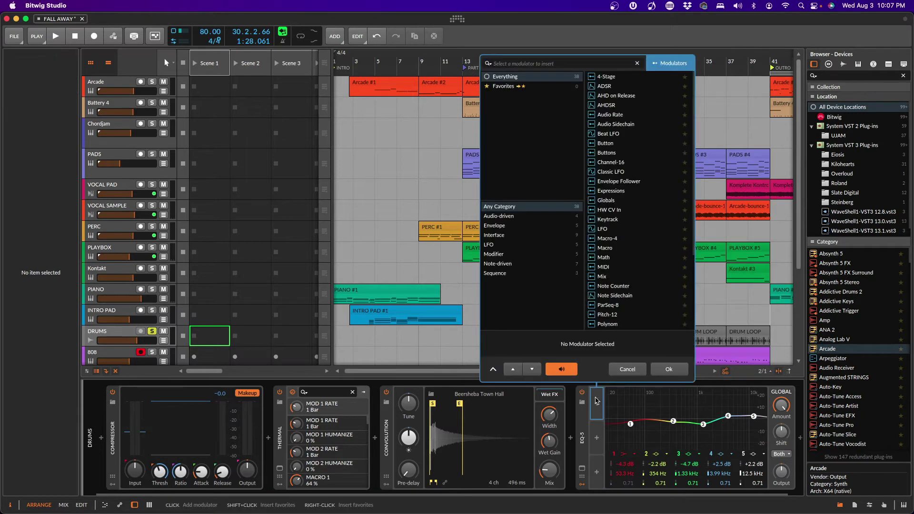
left_click(605, 231)
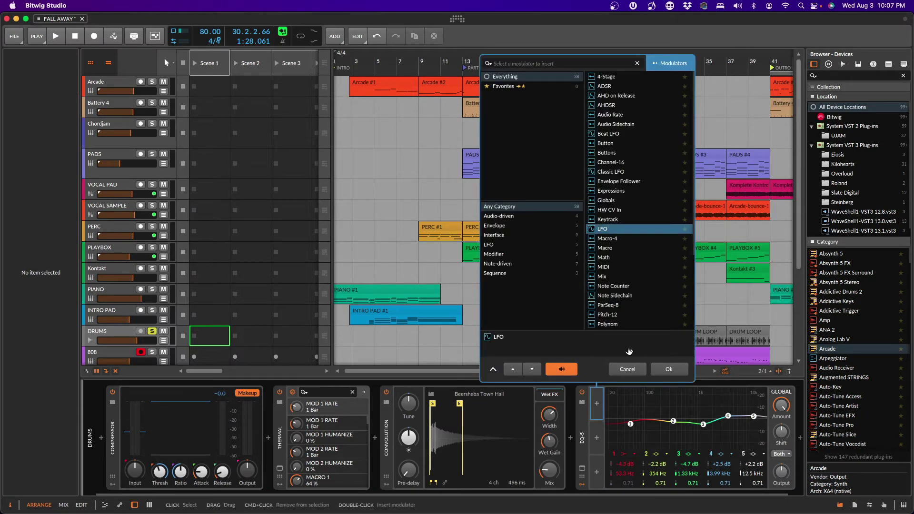
left_click(669, 370)
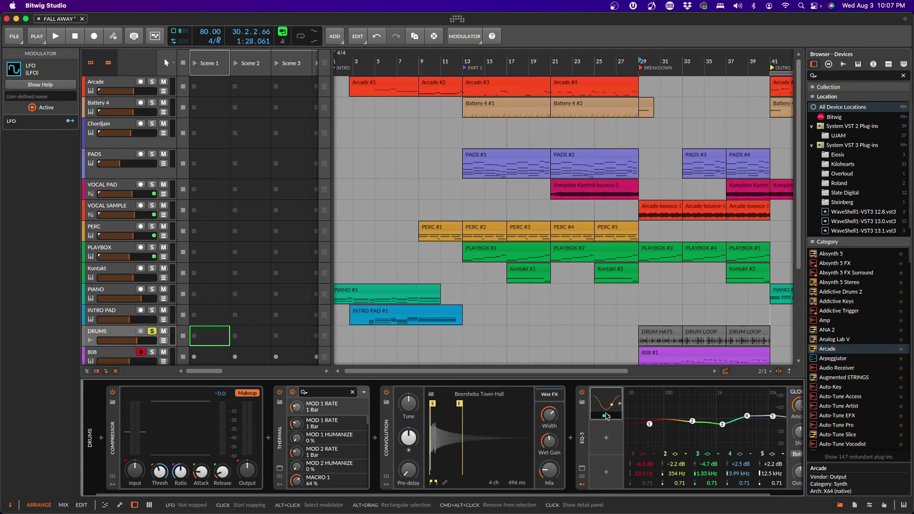
Map the LFO to the EQ-5's Global Shift with a modulation amount of about 22.10 semitones
left_click_drag(606, 415, 791, 406)
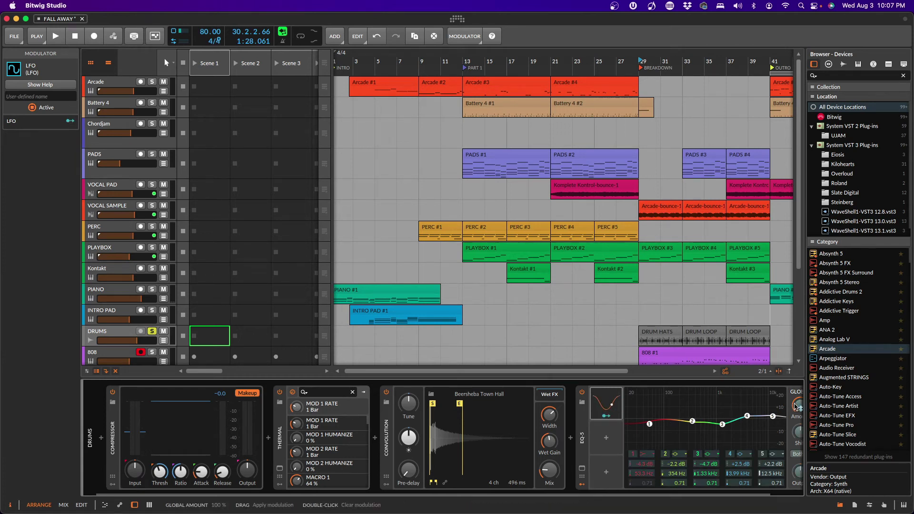
left_click(796, 428)
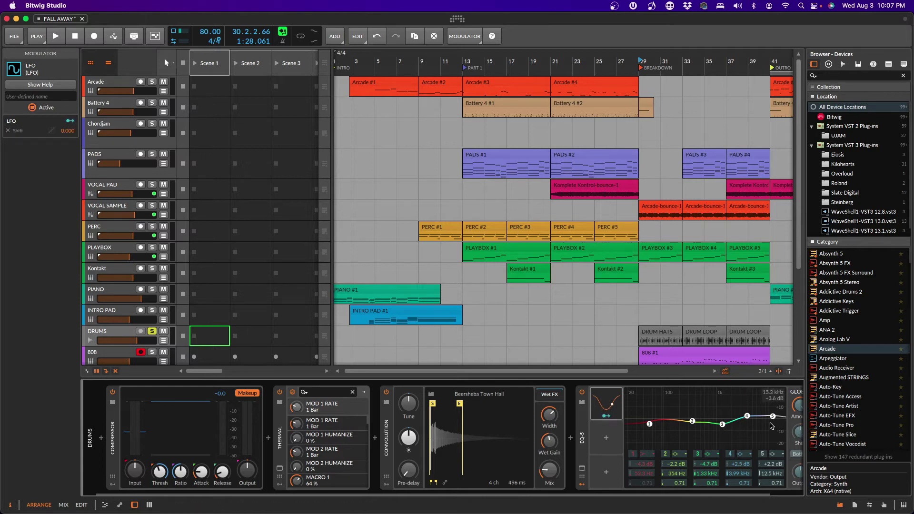
scroll(714, 499, "right", 3)
left_click_drag(765, 430, 766, 388)
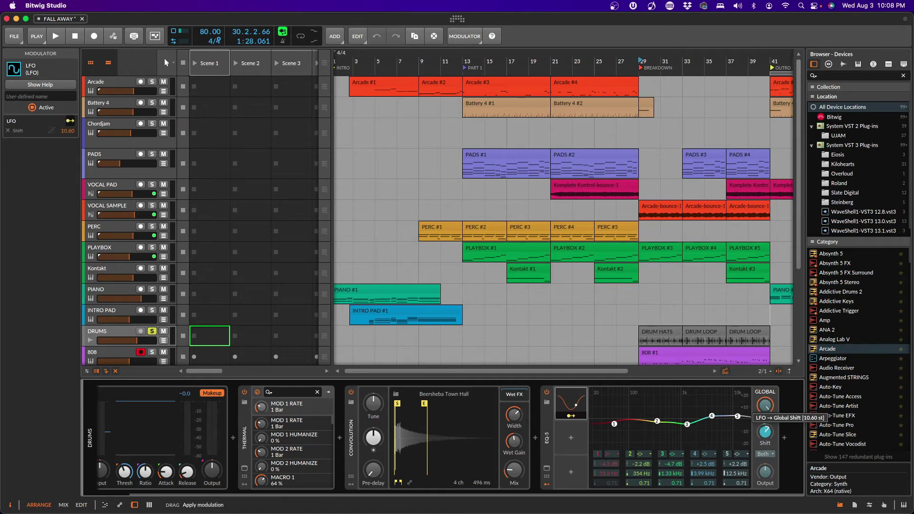
left_click_drag(764, 431, 765, 423)
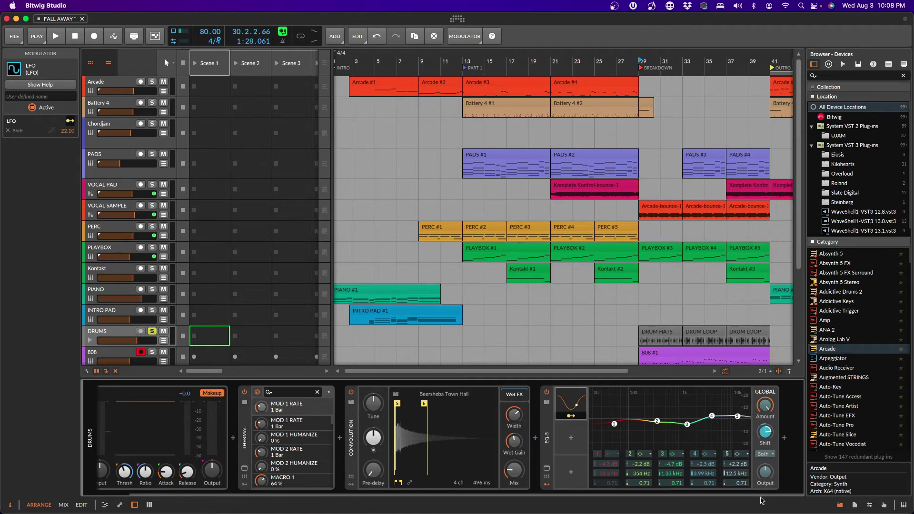
Audition the drums with the LFO moving the EQ-5 and delete the LFO modulator
key("space")
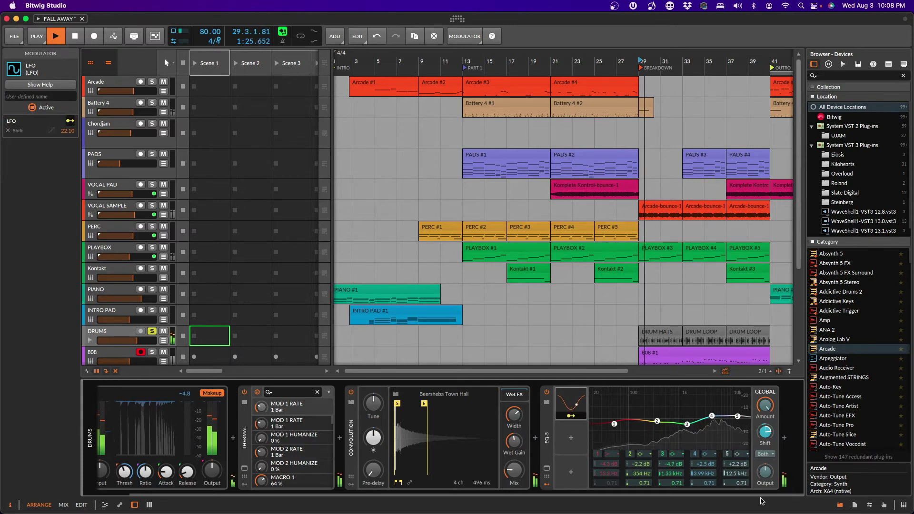
key("space")
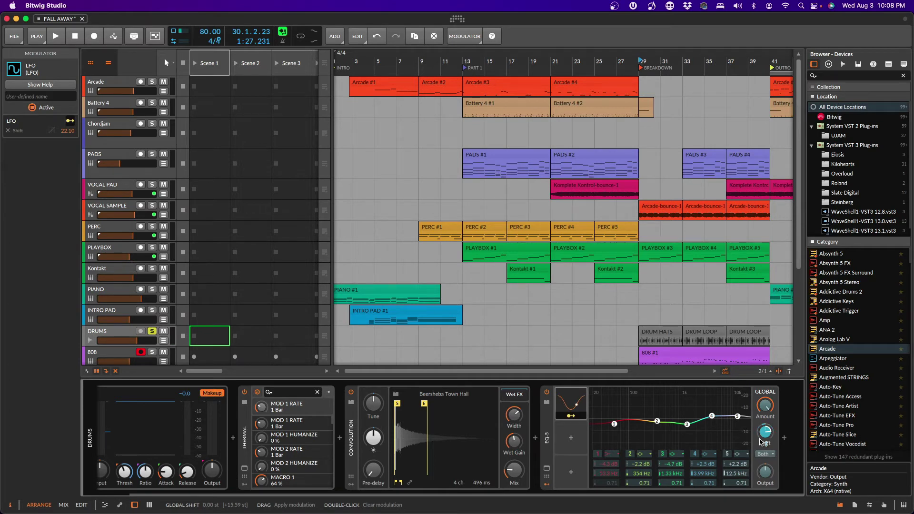
double_click(760, 442)
key("Delete")
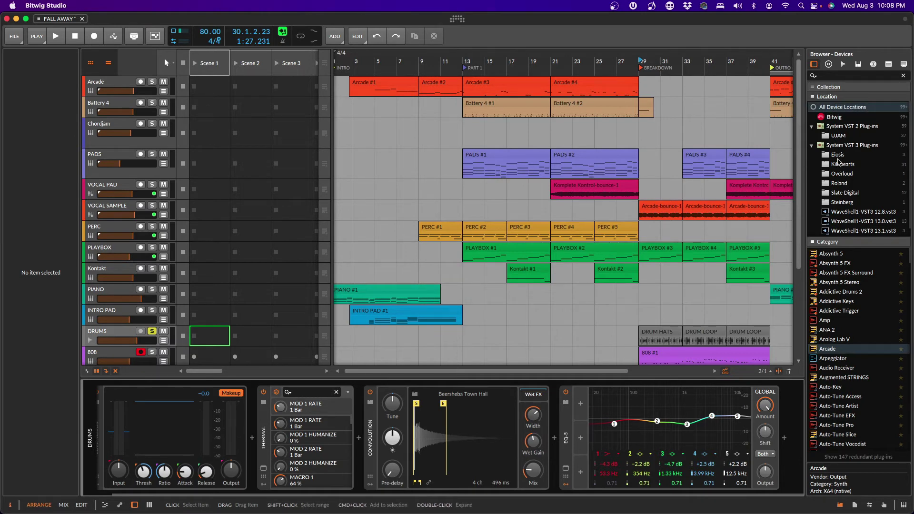
Browse the Roland plug-ins, files, clips, multisamples and samples in the browser, and return to the devices
left_click(838, 183)
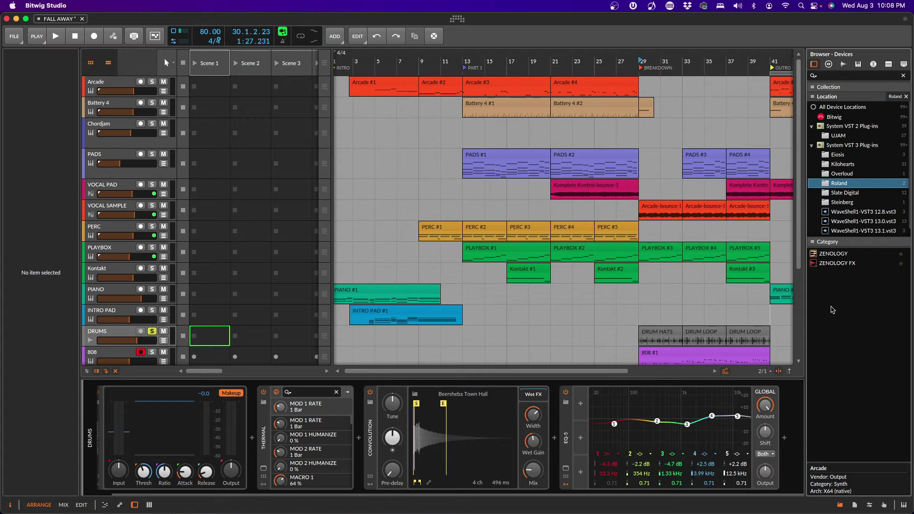
left_click(904, 64)
scroll(874, 365, "down", 1)
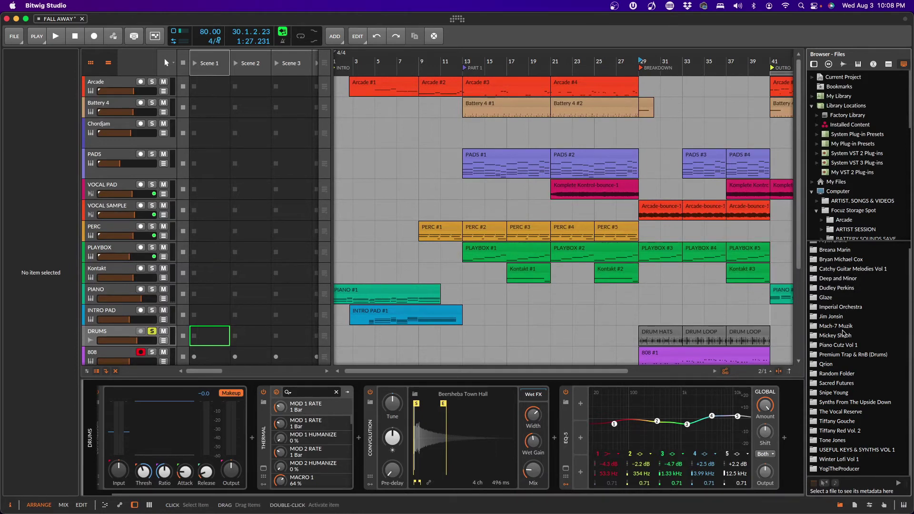
left_click(888, 64)
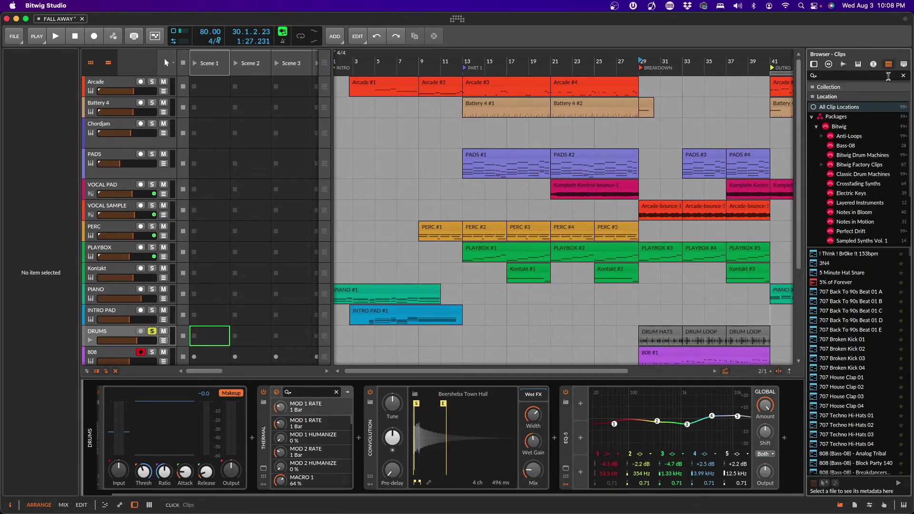
left_click(857, 64)
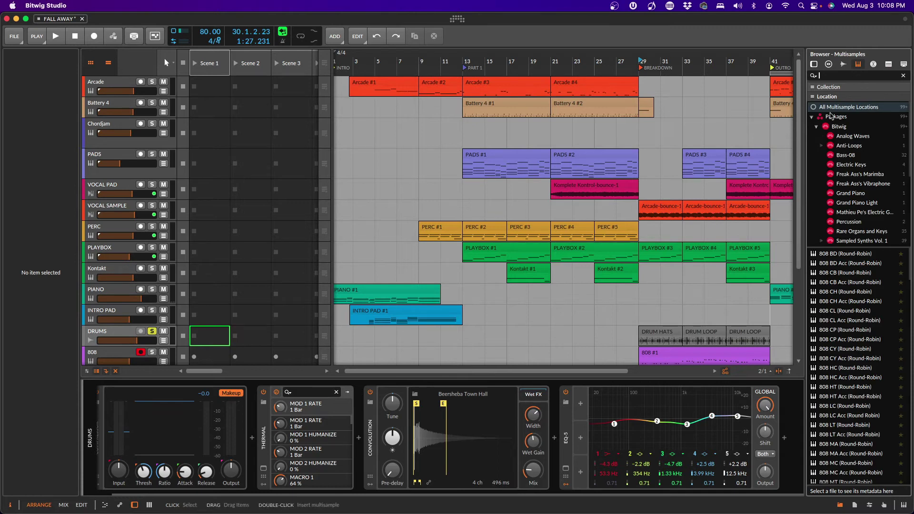
left_click(843, 64)
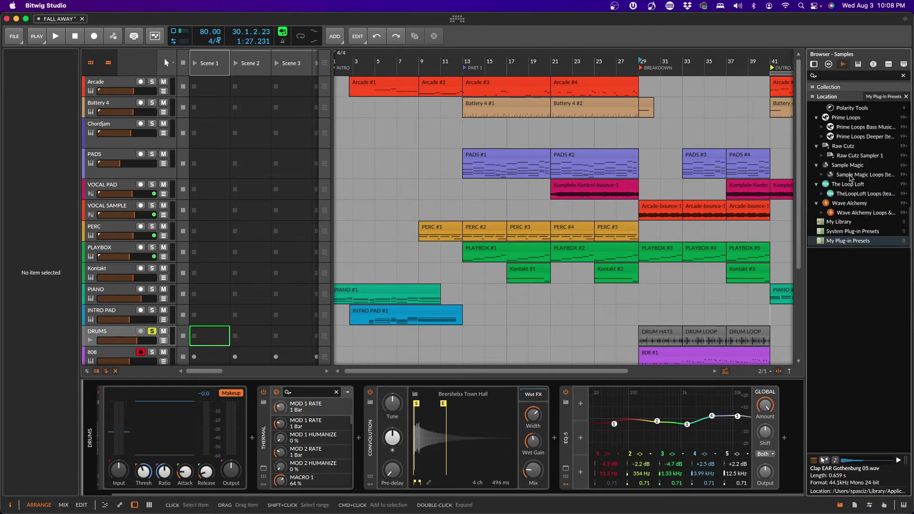
scroll(850, 179, "up", 10)
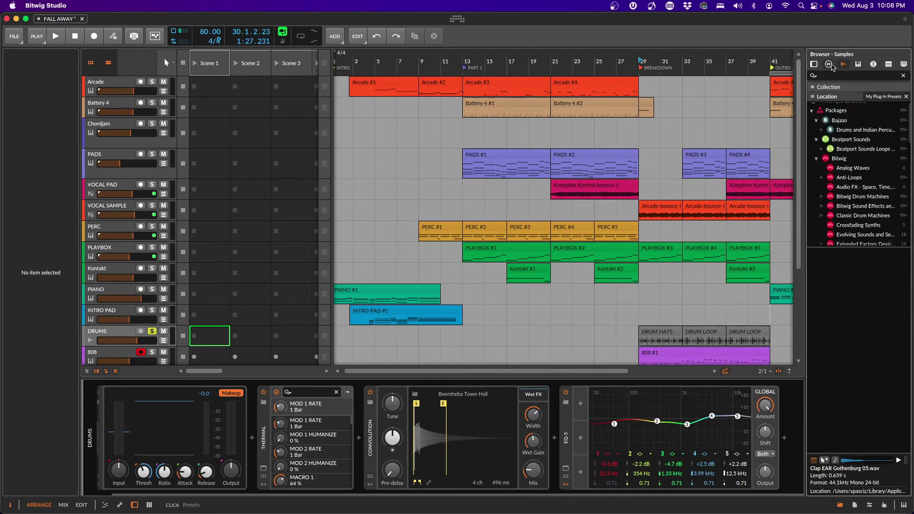
left_click(814, 64)
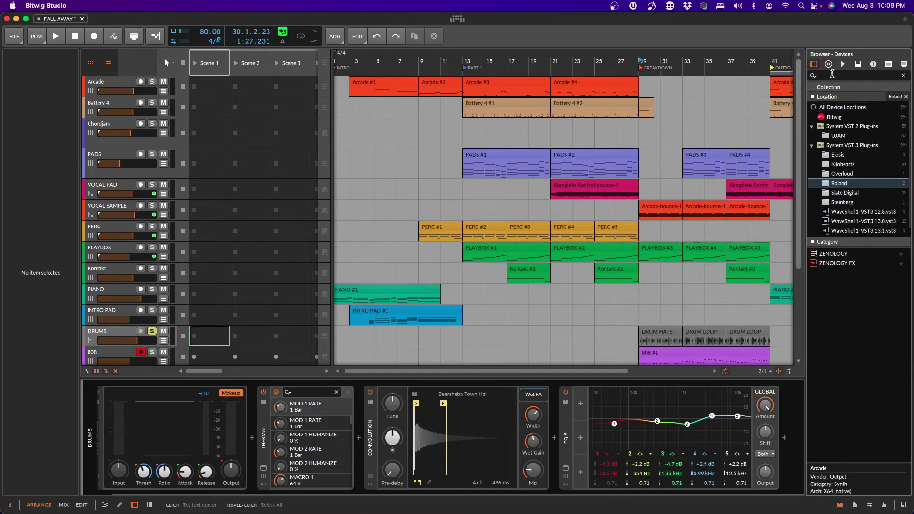
Search the Roland devices and the presets for "arcade", return to the devices and clear the search
type("arcade")
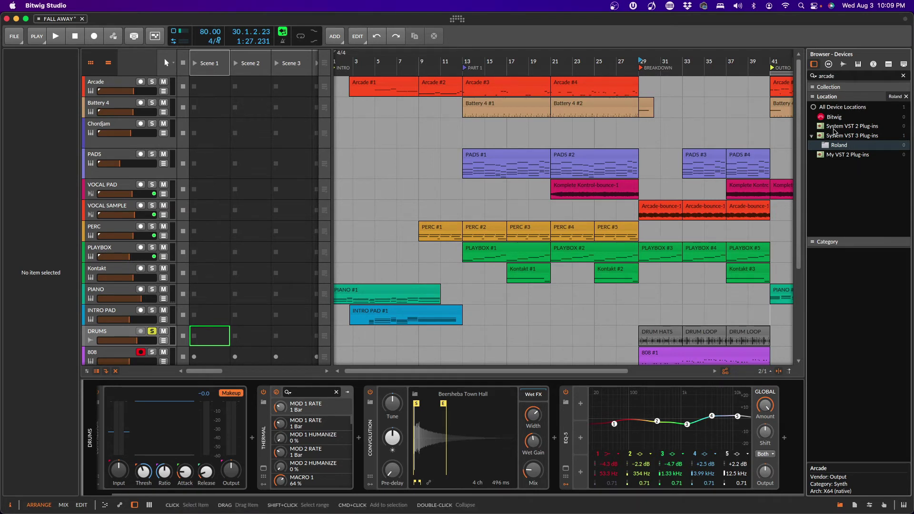
left_click(828, 63)
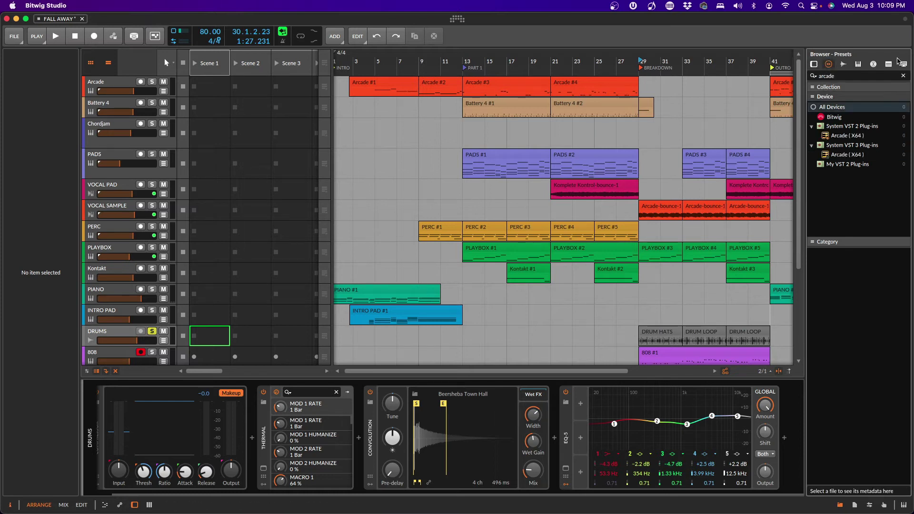
left_click(814, 63)
left_click(903, 75)
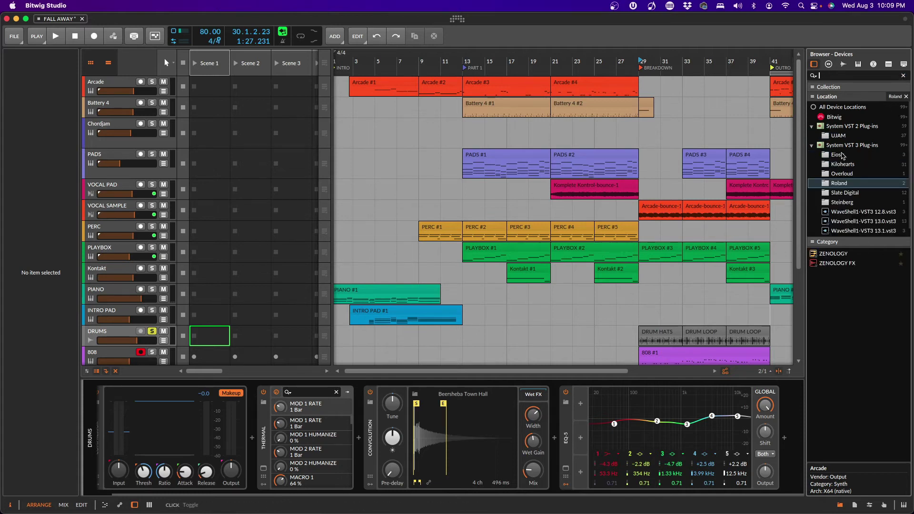
Search all device locations for "arcade" and clear the search
left_click(841, 108)
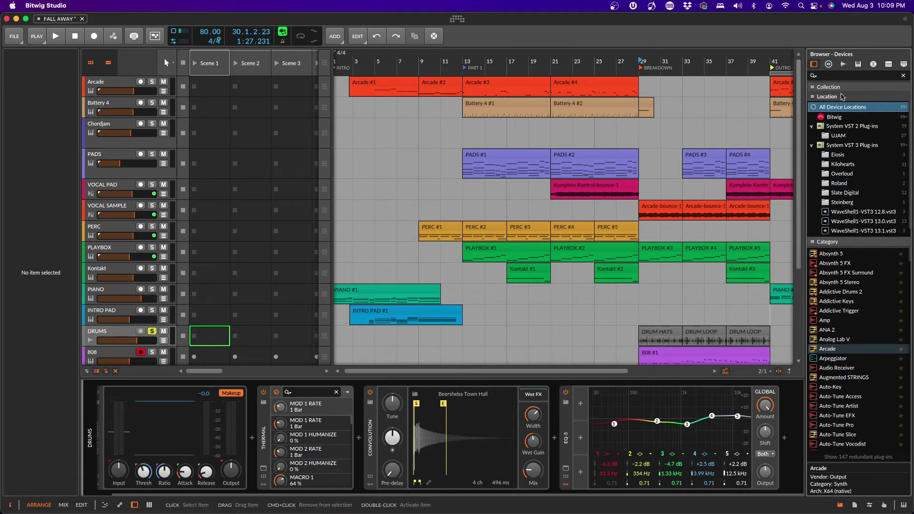
left_click(839, 75)
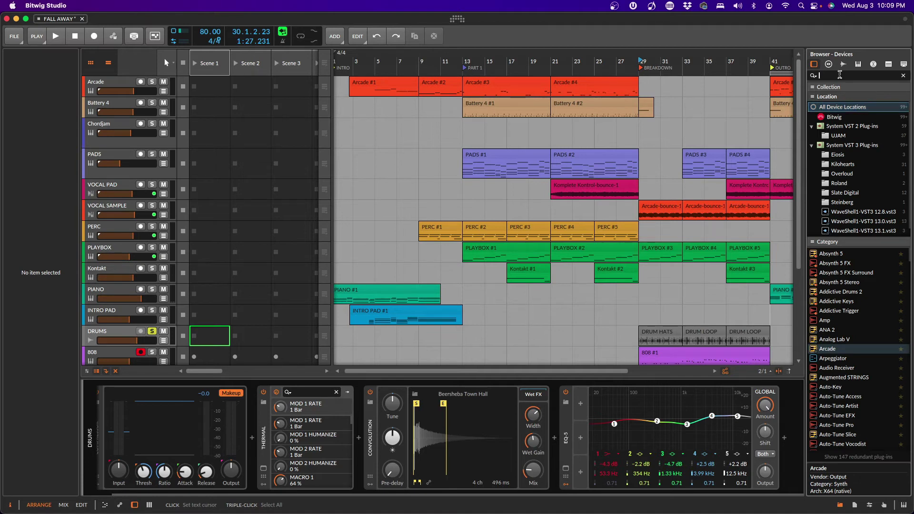
type("arcade")
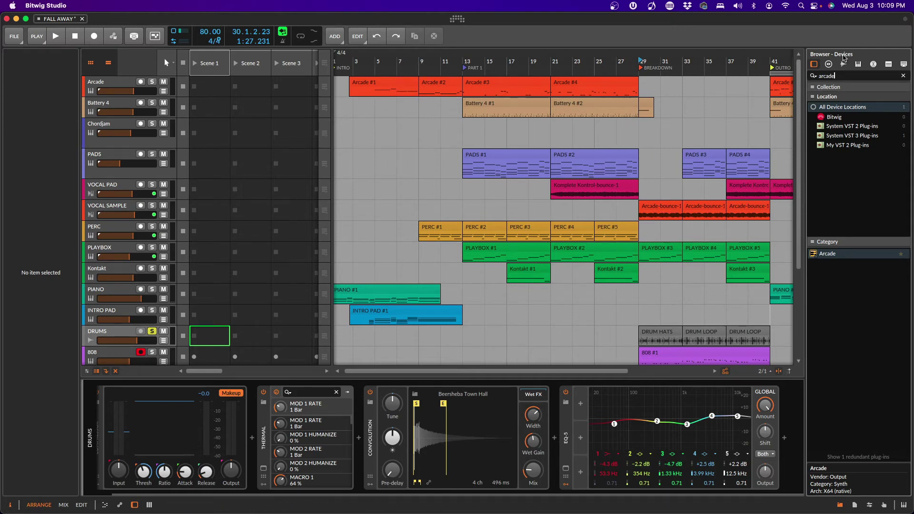
left_click(904, 76)
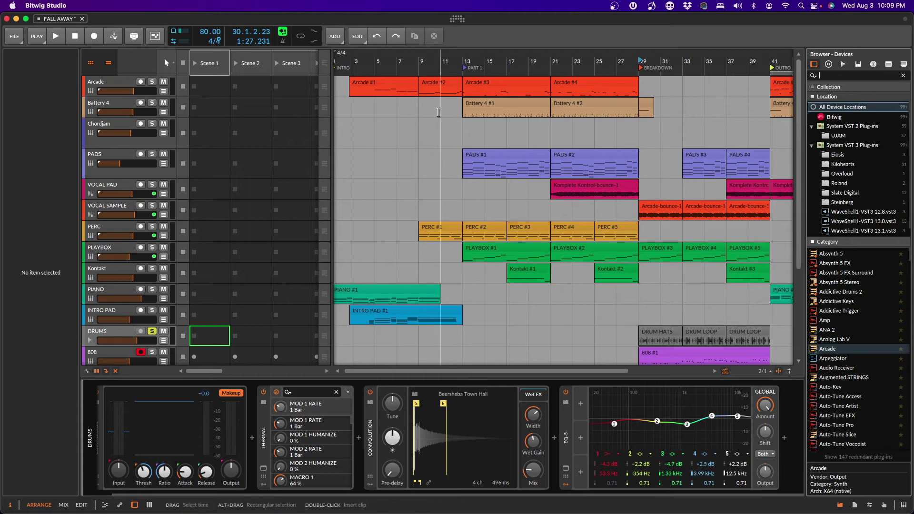
Hide the clip launcher so that only the arranger timeline is displayed beside the tracks
left_click(92, 65)
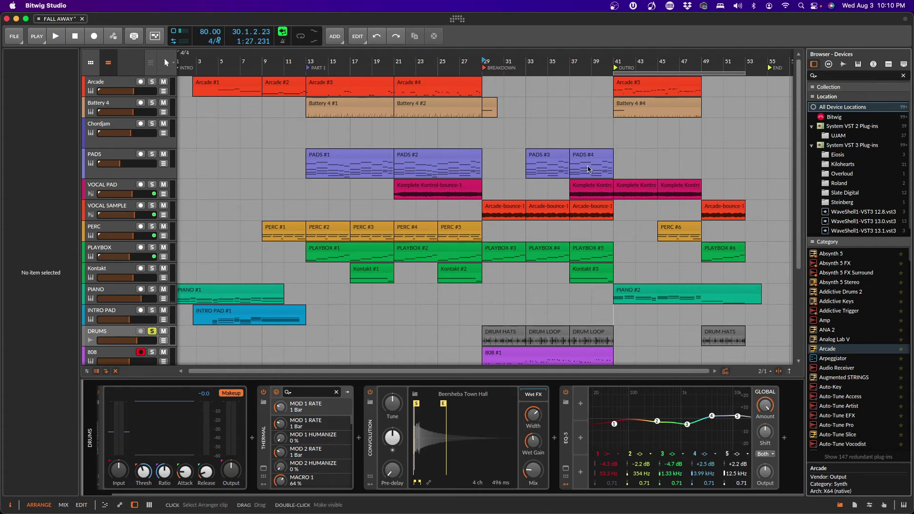
Open the dashboard's package manager and look through the collections from Essentials Collection to the Source / Destination settings
left_click(458, 20)
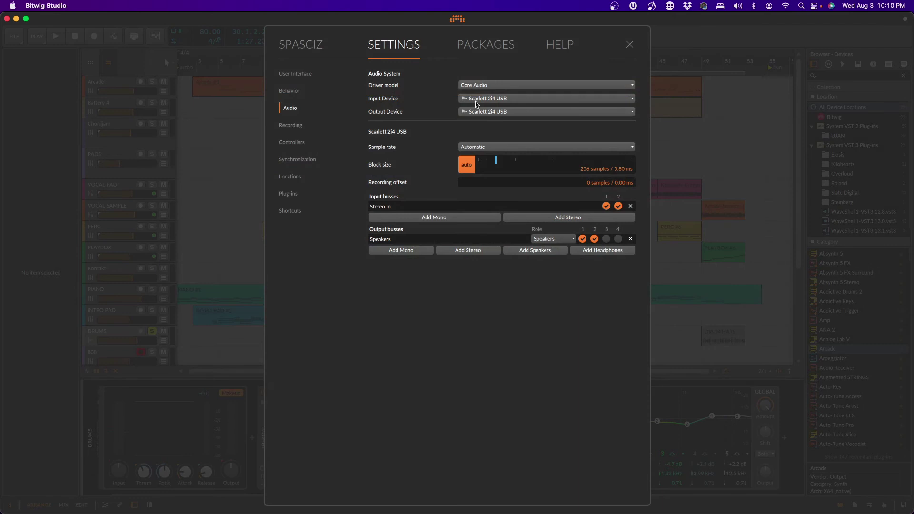
left_click(493, 53)
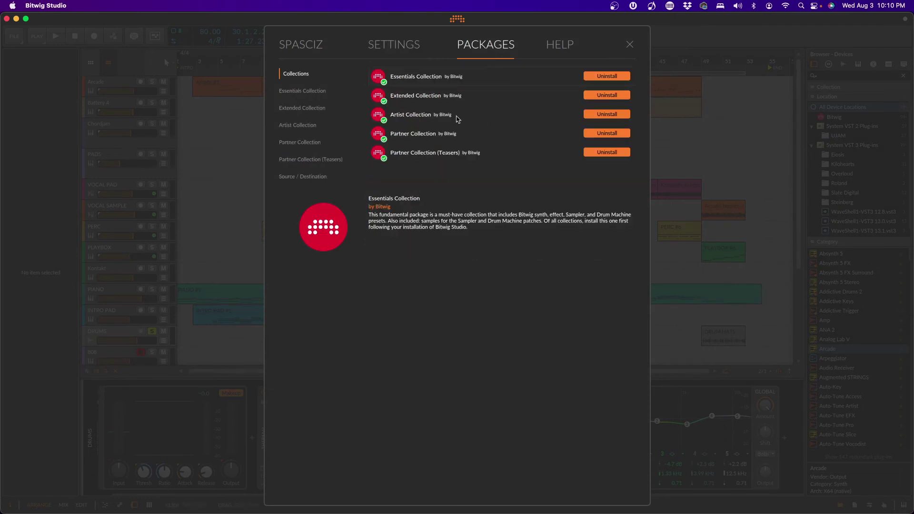
left_click(315, 91)
left_click(313, 109)
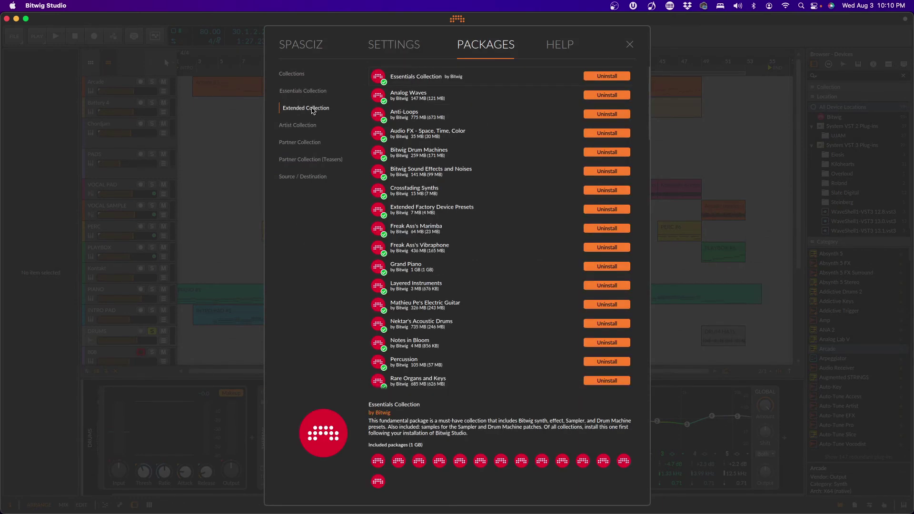
left_click(311, 126)
left_click(309, 143)
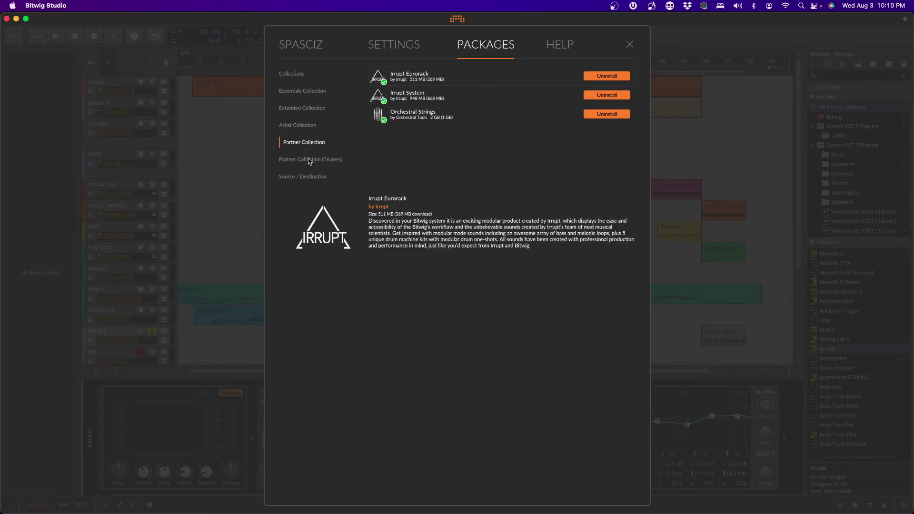
left_click(309, 160)
left_click(307, 177)
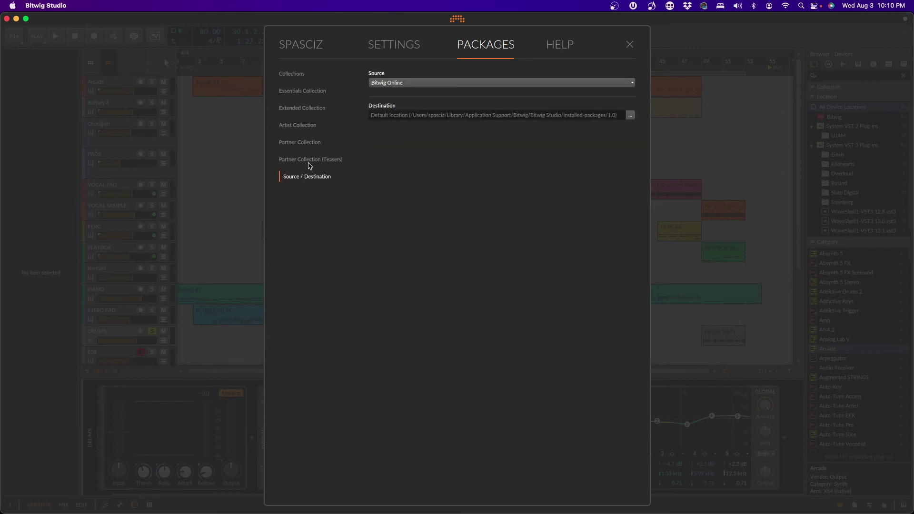
Go back through the package collections to the Collections overview and close the dashboard
left_click(308, 160)
left_click(308, 142)
left_click(308, 126)
left_click(308, 108)
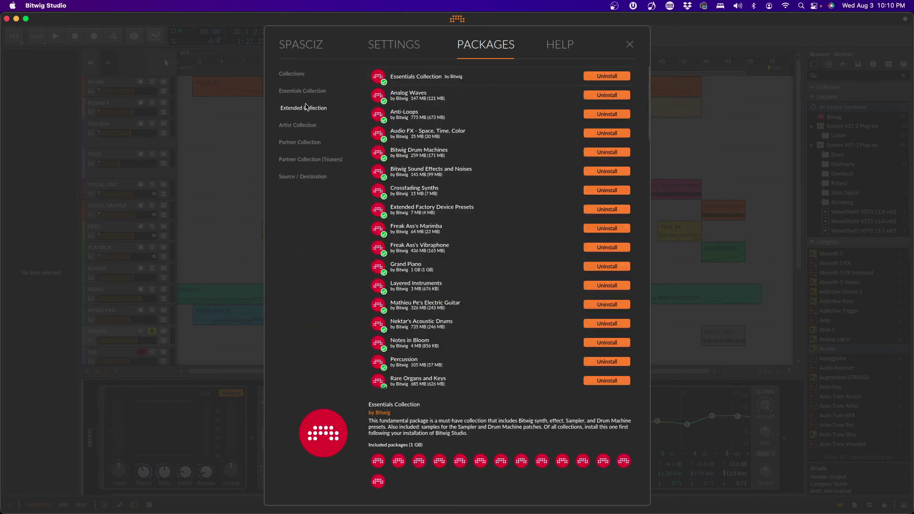
left_click(307, 92)
left_click(303, 76)
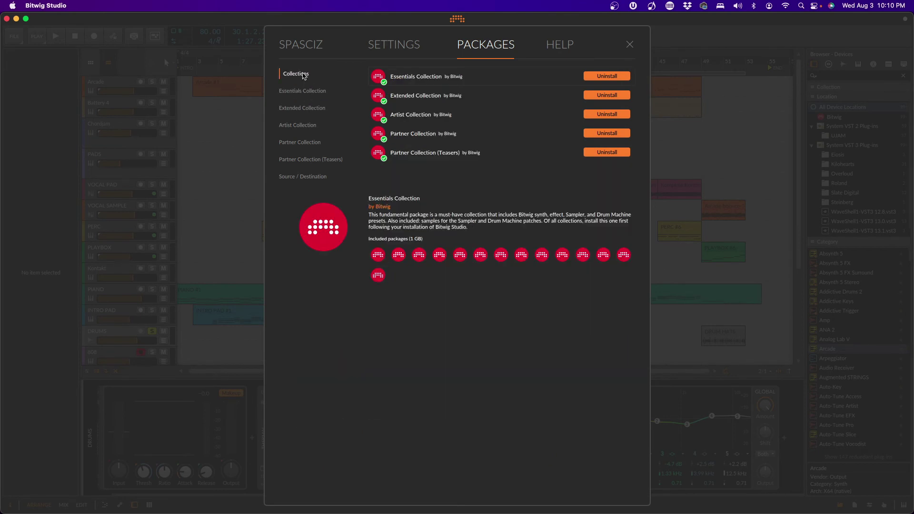
left_click(629, 47)
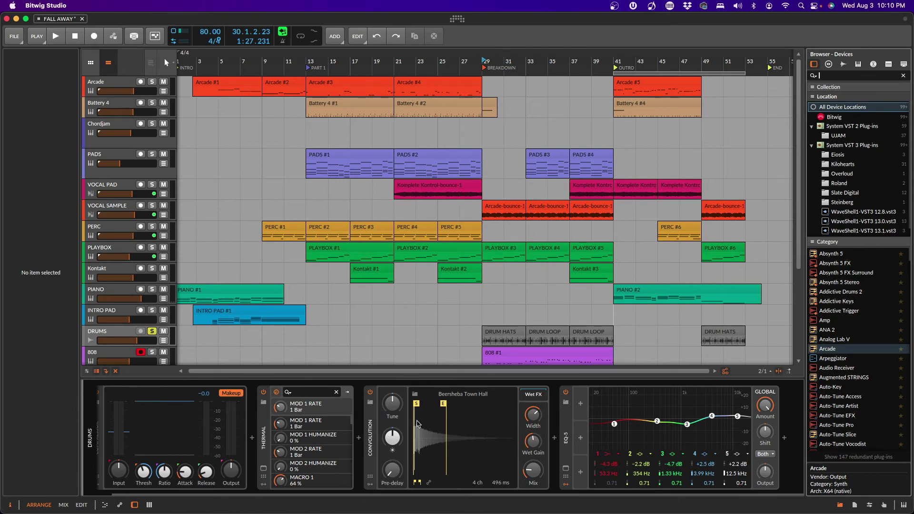
Browse the replacement presets for the Convolution reverb on the DRUMS track and cancel without choosing one
left_click(370, 402)
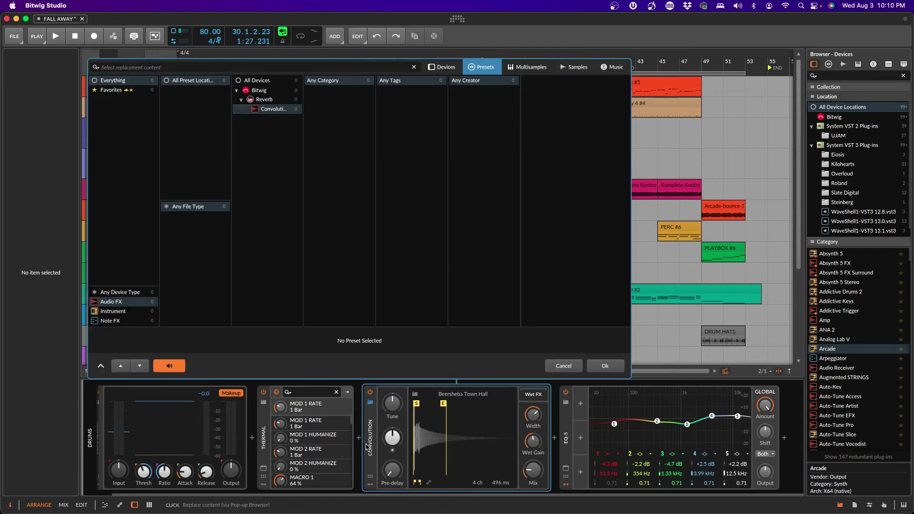
scroll(560, 284, "down", 2)
scroll(560, 284, "down", 20)
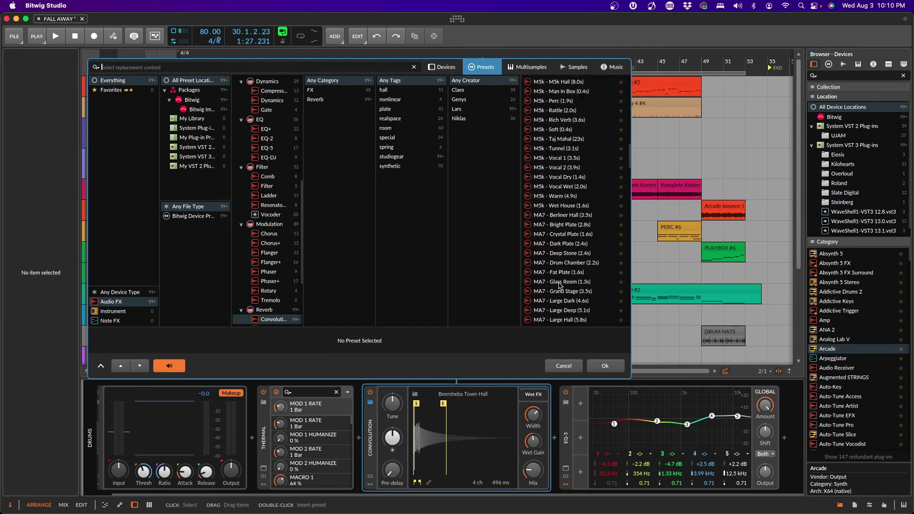
scroll(560, 285, "down", 20)
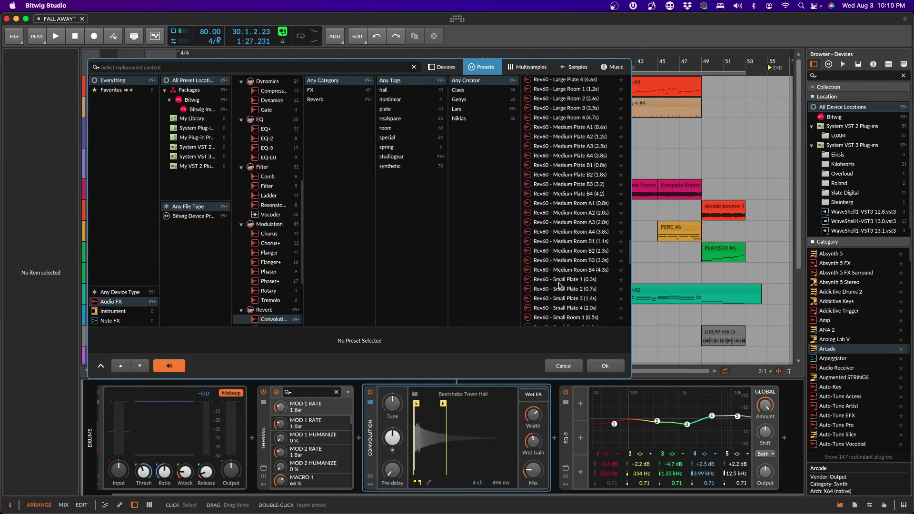
left_click(561, 365)
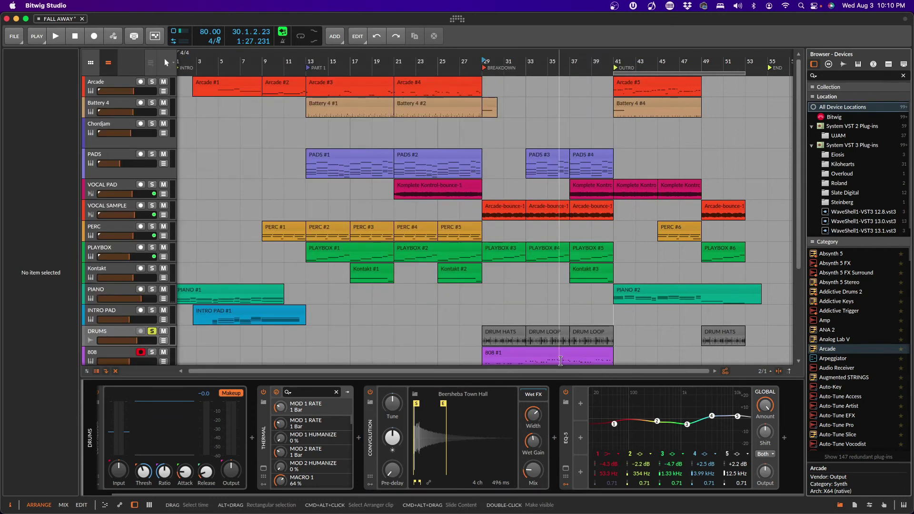
Look through the impulse responses available for the Convolution device and cancel, keeping Beersheba Town Hall
left_click(415, 394)
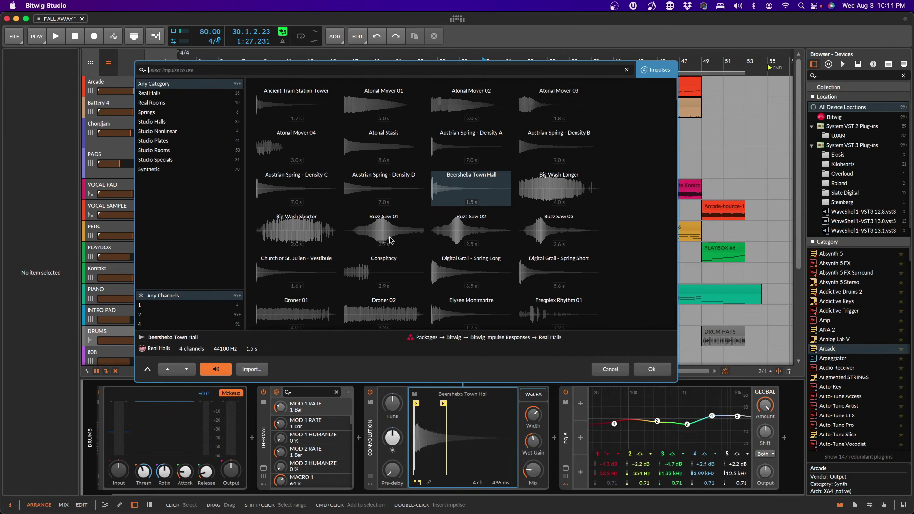
scroll(389, 240, "down", 2)
scroll(389, 239, "down", 3)
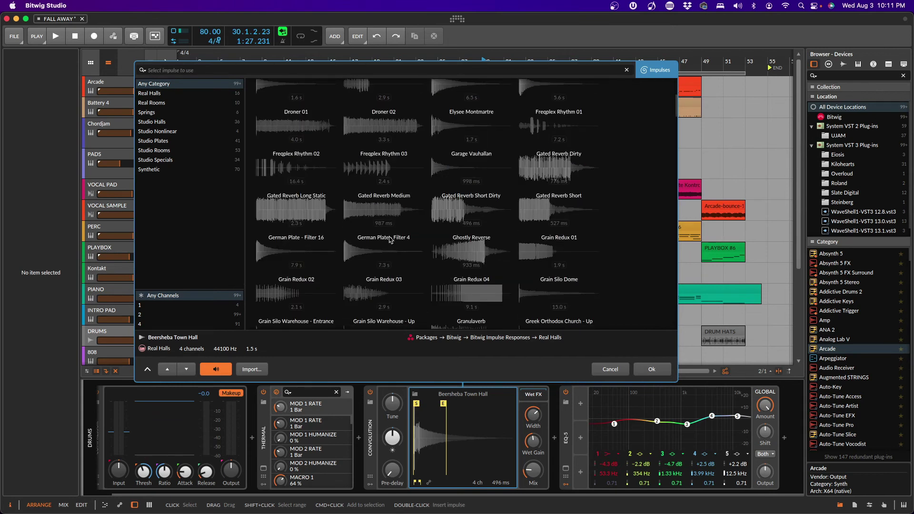
scroll(383, 281, "down", 6)
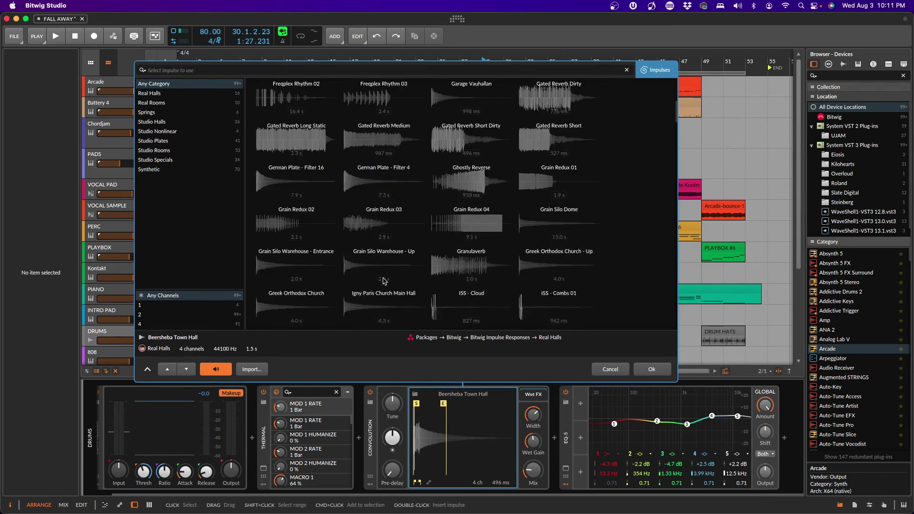
scroll(384, 281, "down", 6)
scroll(384, 281, "down", 12)
scroll(384, 281, "down", 3)
scroll(384, 281, "up", 15)
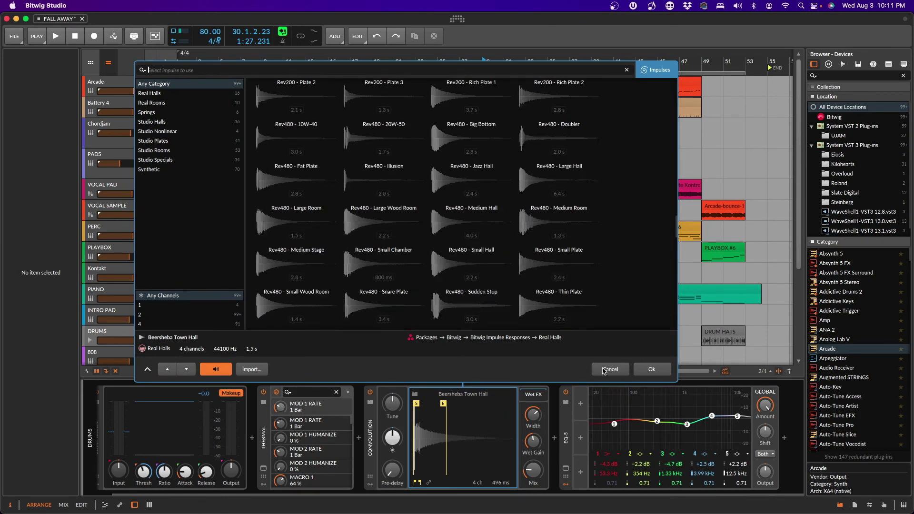
left_click(605, 371)
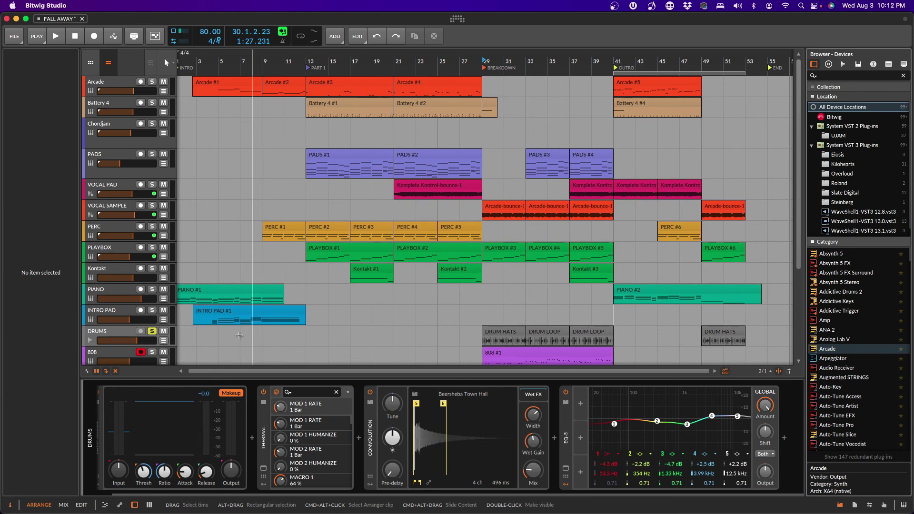
Collapse the lower panel to reveal all tracks, select the PERC track and display its Arcade device
left_click(105, 505)
left_click(105, 505)
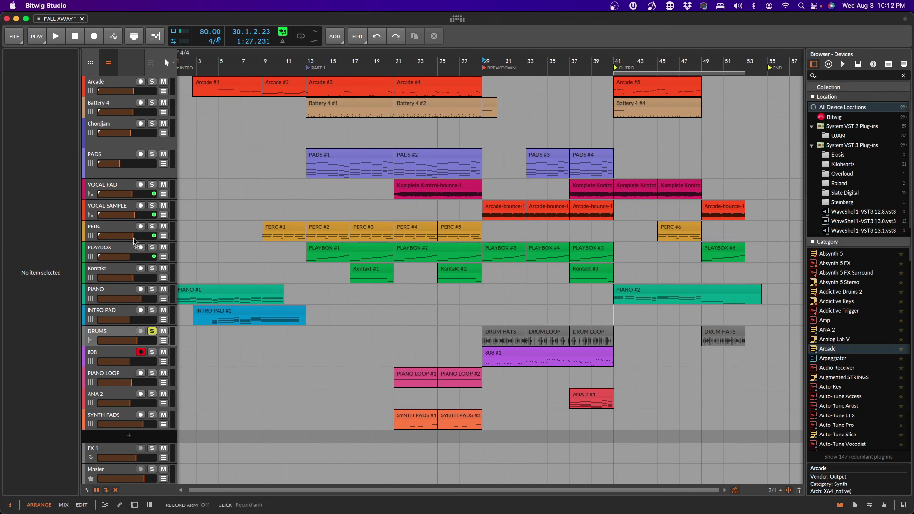
left_click(115, 227)
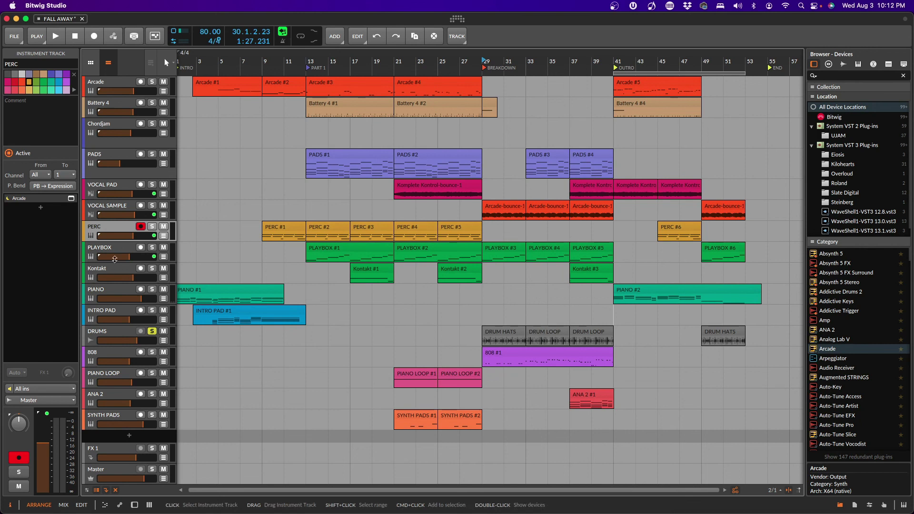
left_click(82, 505)
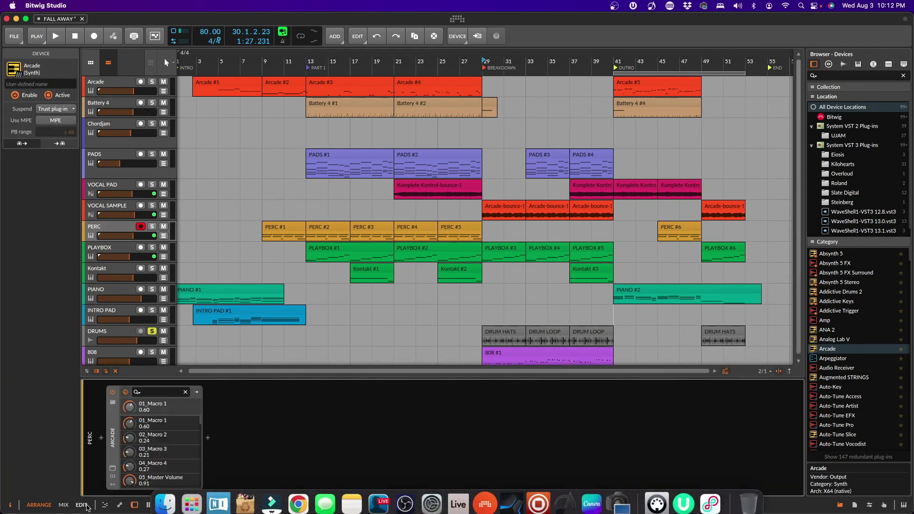